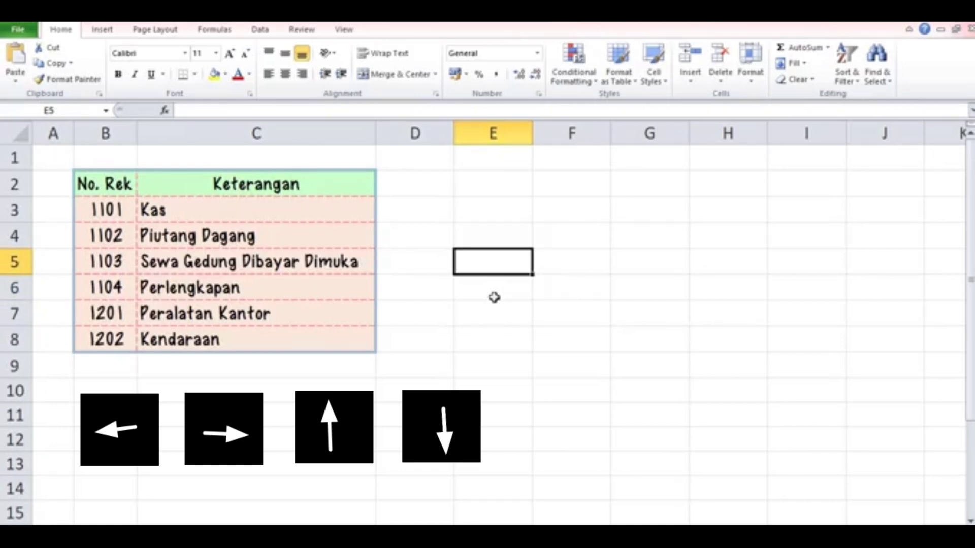
Move the active cell one cell down from E5, one cell right to F6, and one cell back left
key("Down")
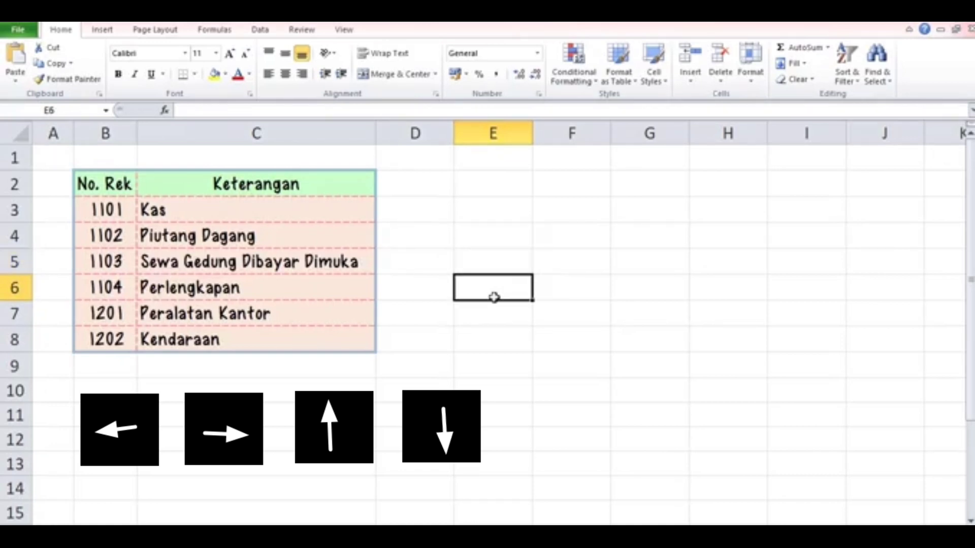
key("Right")
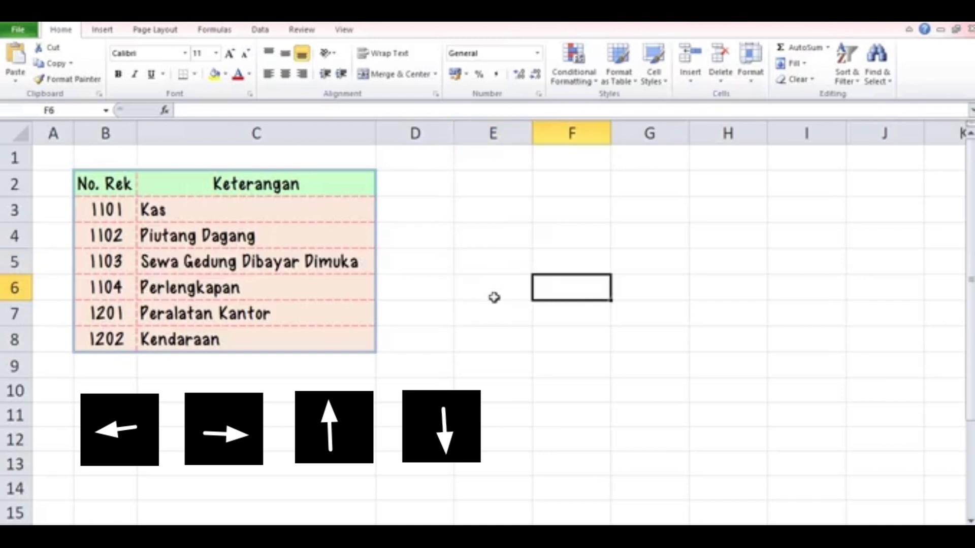
key("Left")
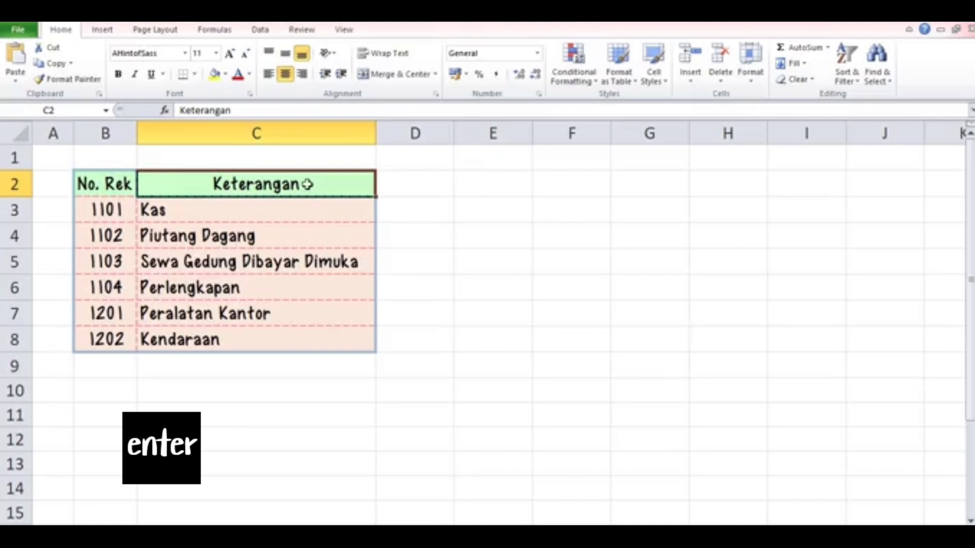
Move the active cell down column C row by row from the Keterangan header in C2 to C14
key("Return")
key("Return")
key("Return")
key("Return")
key("Return")
key("Return")
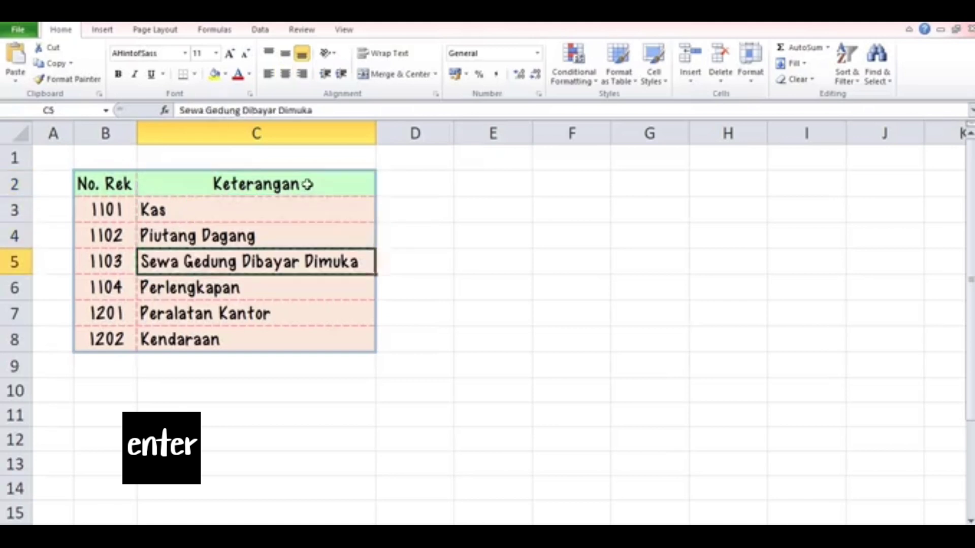
key("Return")
key("Return")
key("Return")
key("Return")
key("Return")
key("Return")
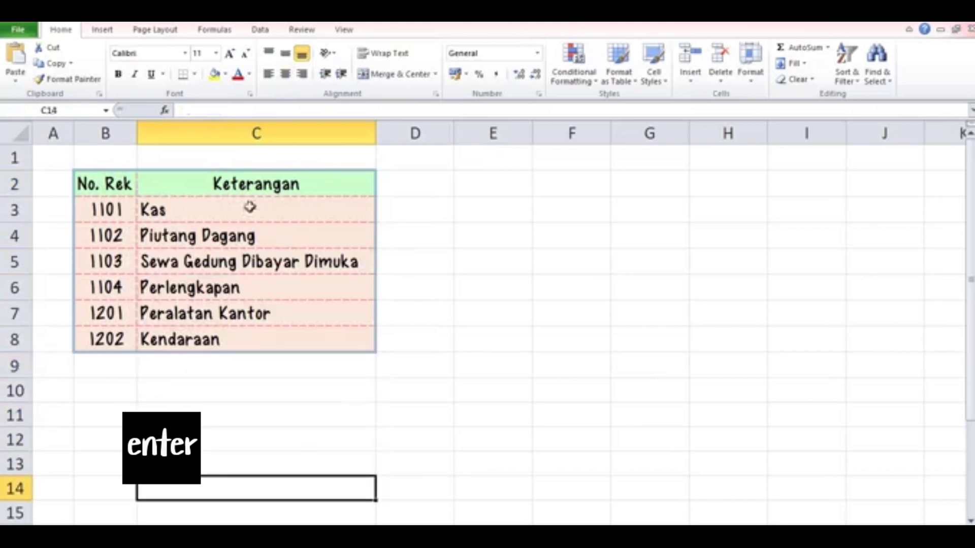
Jump from C14 to the first cell of row 14, and from G9 to the first cell of row 9
key("Home")
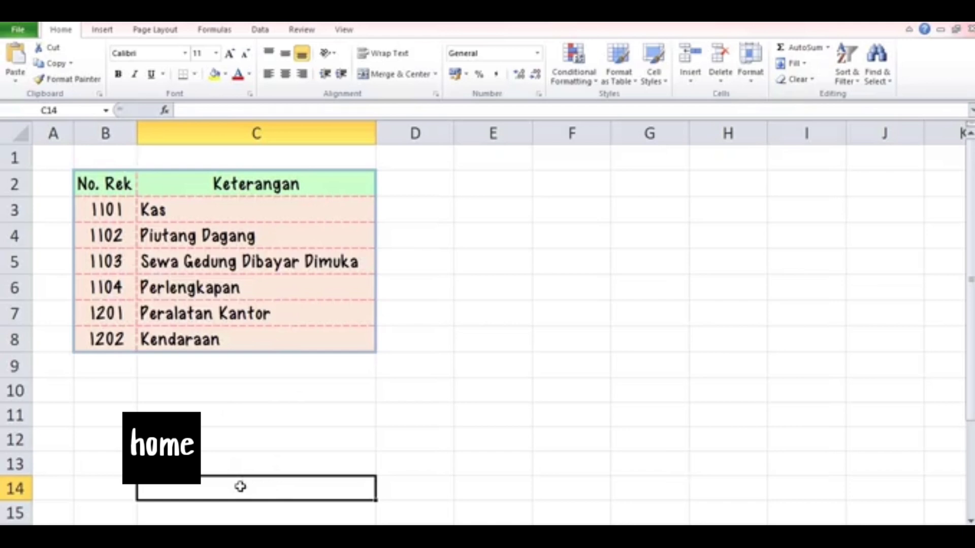
key("Home")
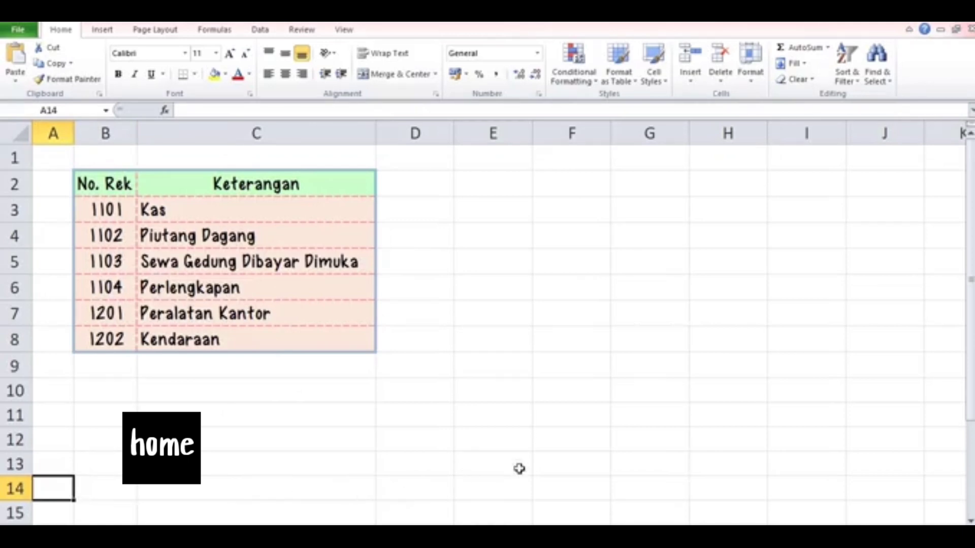
left_click(639, 365)
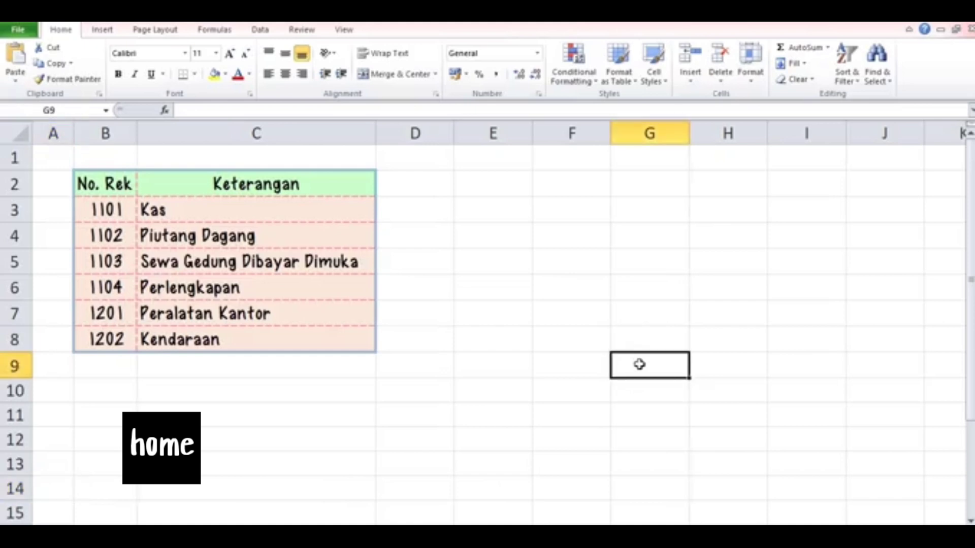
key("Home")
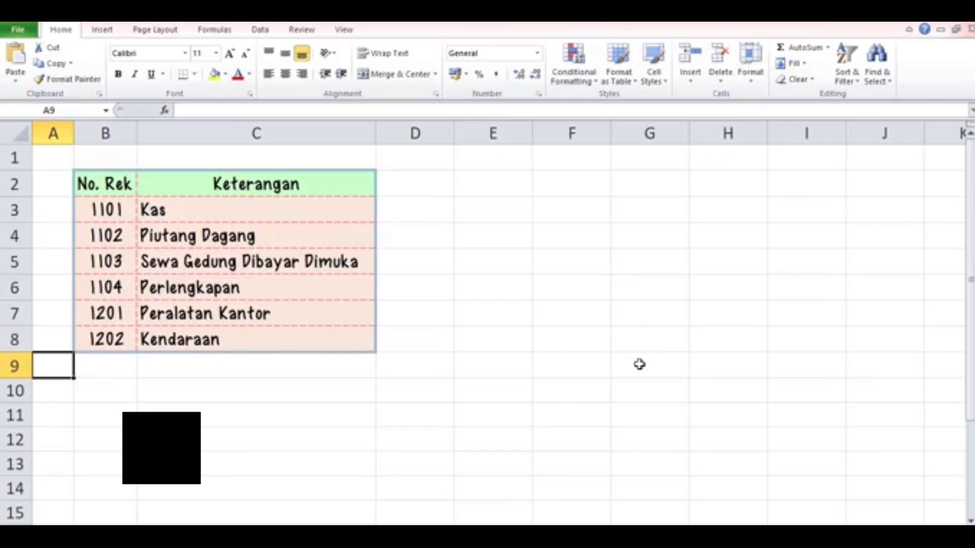
Jump from cell G9 to the worksheet's first cell A1, and from there to the last used cell
left_click(647, 367)
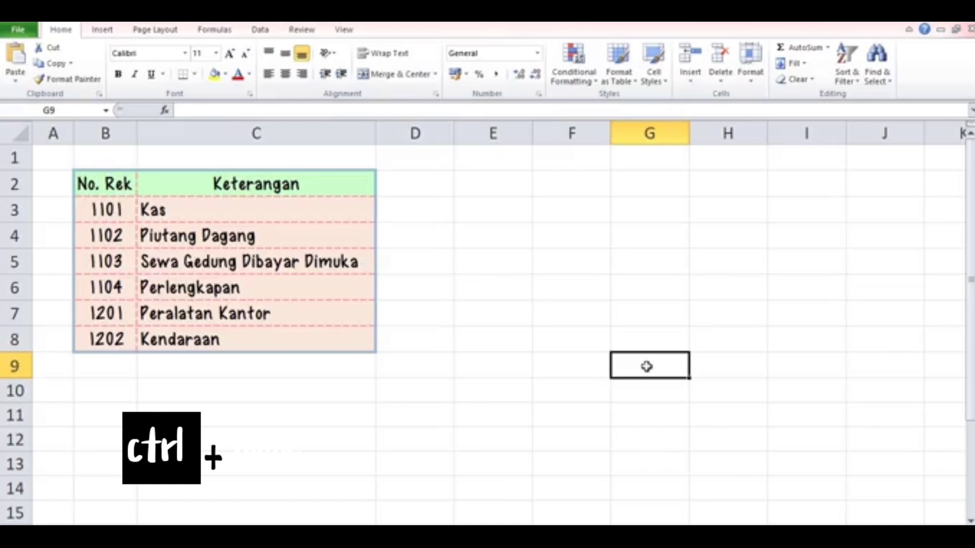
key("ctrl+Home")
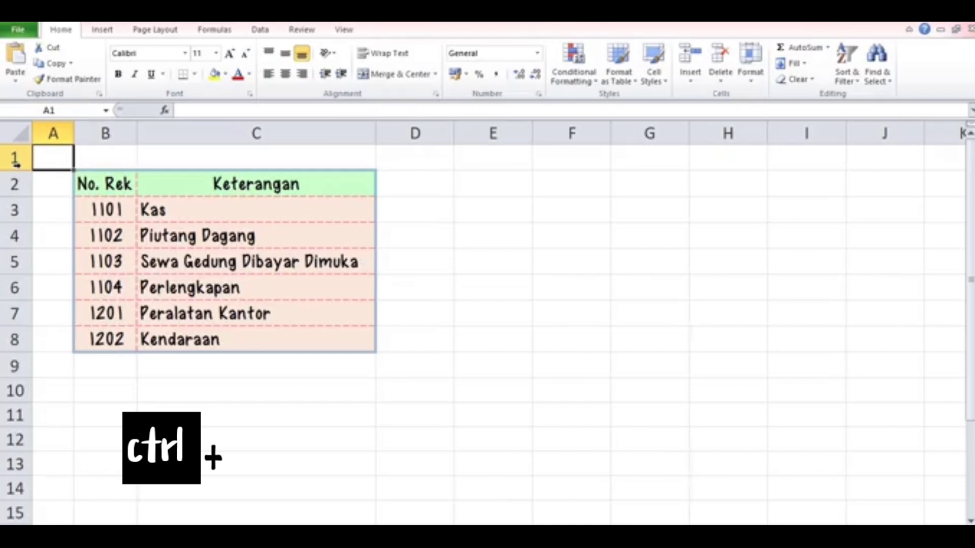
key("ctrl+End")
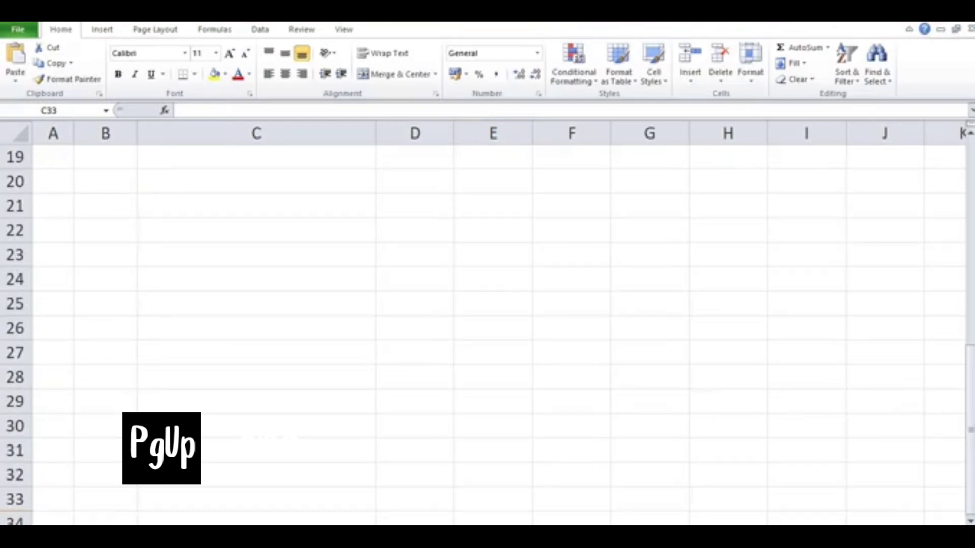
From cell A33, move the active cell one screen up to A18 and one screen back down
left_click(444, 455)
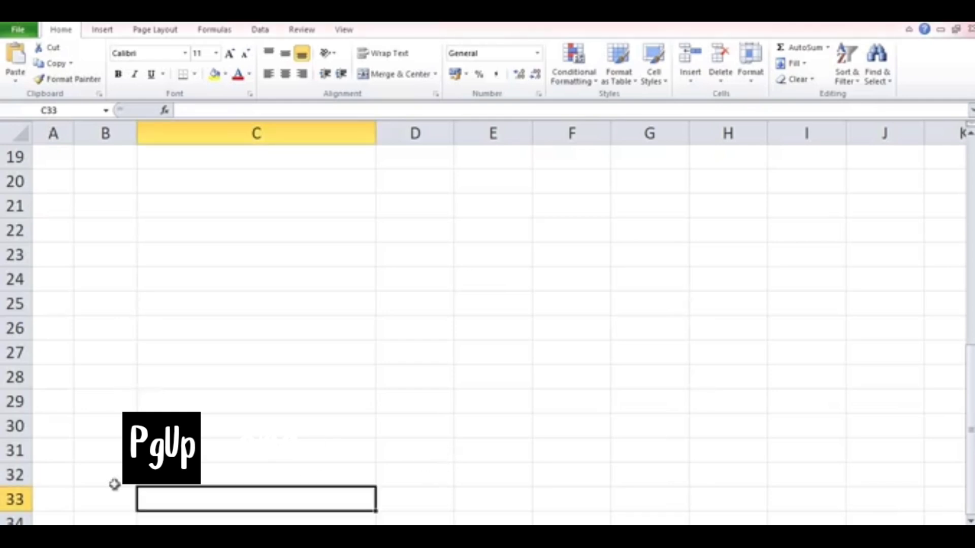
left_click(63, 492)
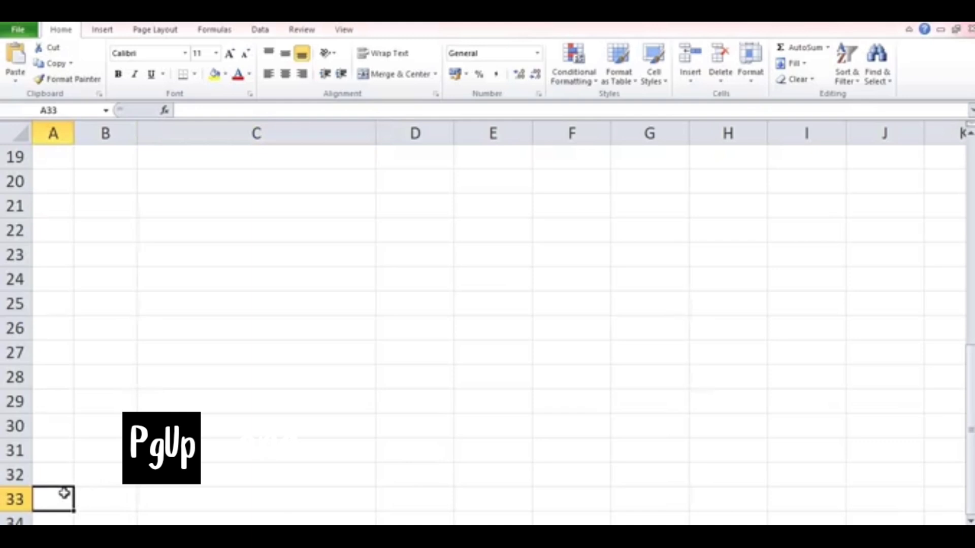
key("Page_Up")
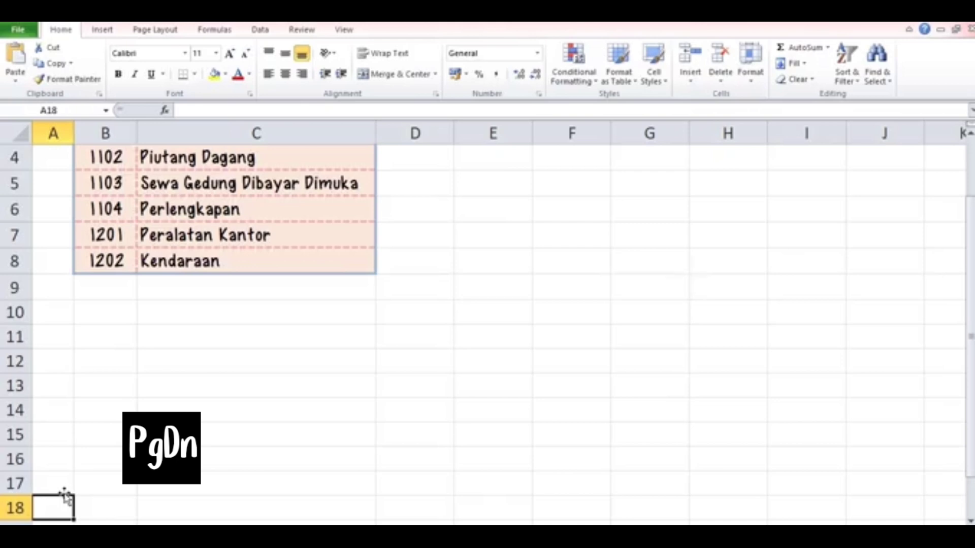
key("Page_Down")
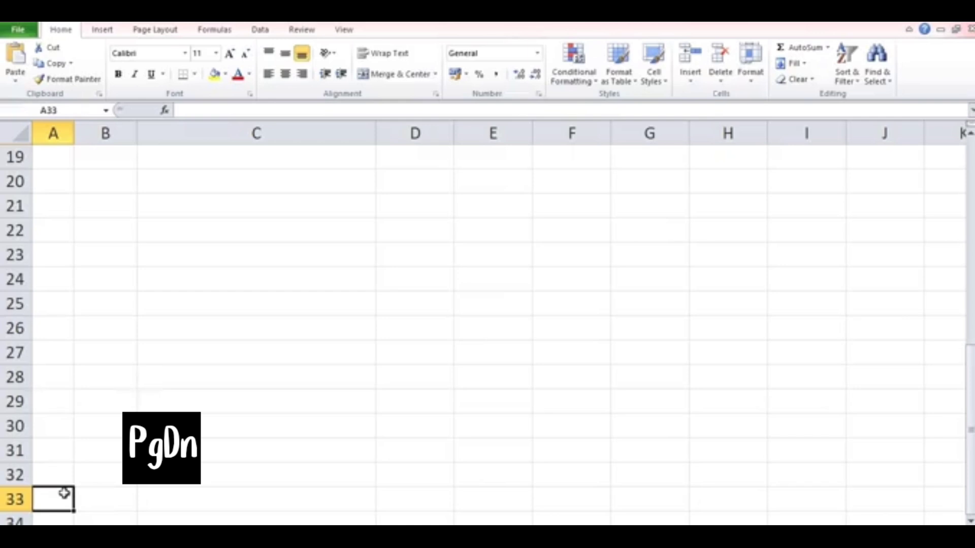
Select cell F29 and move the active cell up column F to row 1
key("alt+Page_Up")
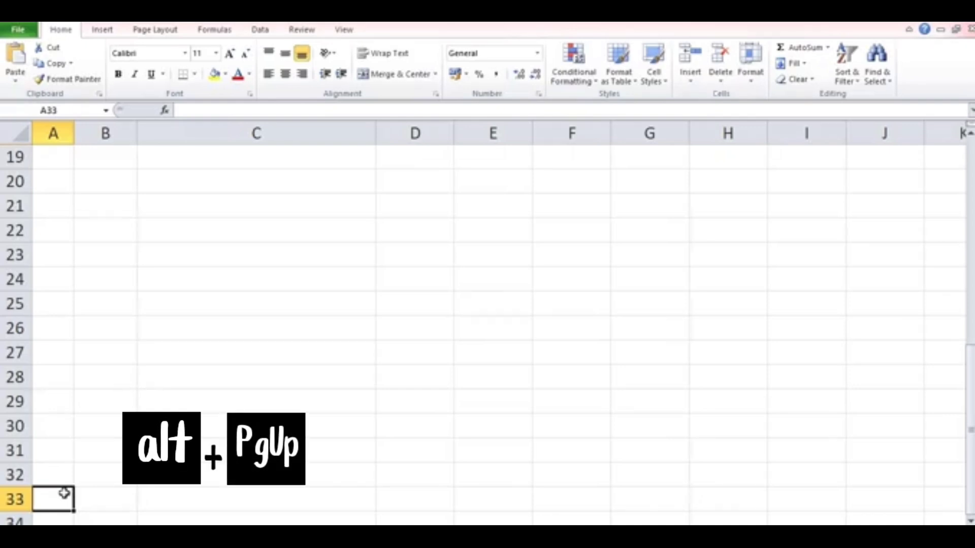
left_click(563, 408)
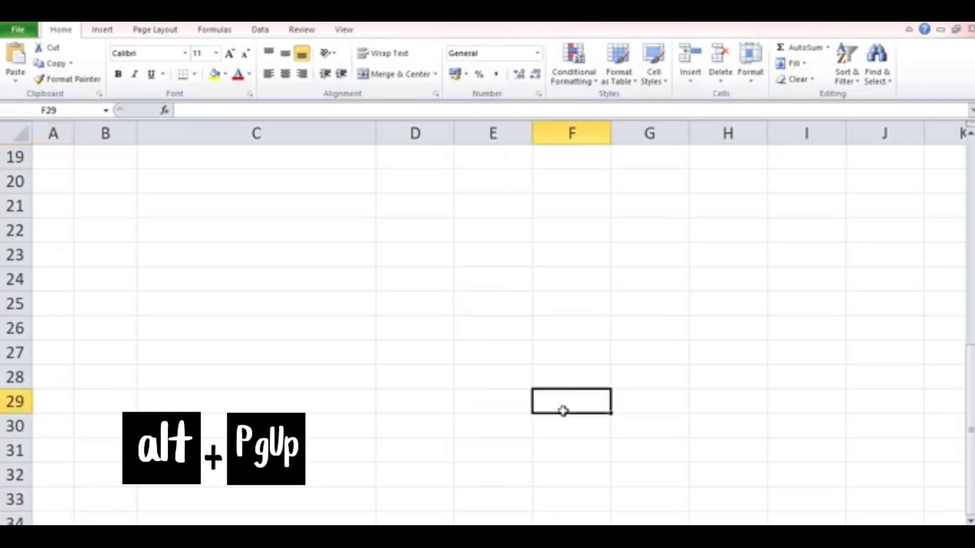
key("Up")
key("Up")
key("Up")
key("Up")
key("Up")
key("Up")
key("Up")
key("Up")
key("Up")
key("Up")
key("Up")
key("Up")
key("Up")
key("Up")
key("Up")
key("Up")
key("Up")
key("Up")
key("Up")
key("Up")
key("Up")
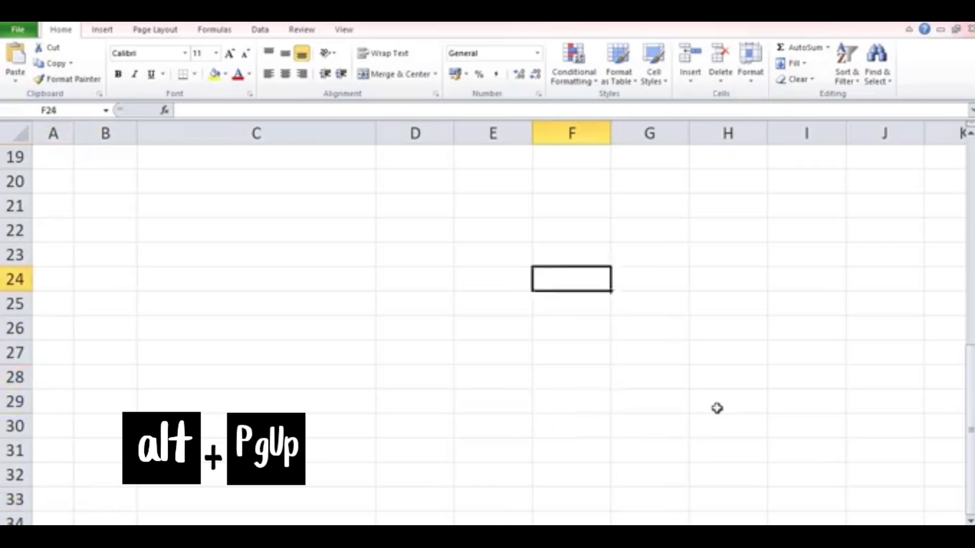
Move the active cell right along row 1 from column F to cell O1
key("Right")
key("Right")
key("Right")
key("Right")
key("Right")
key("Right")
key("Right")
key("Right")
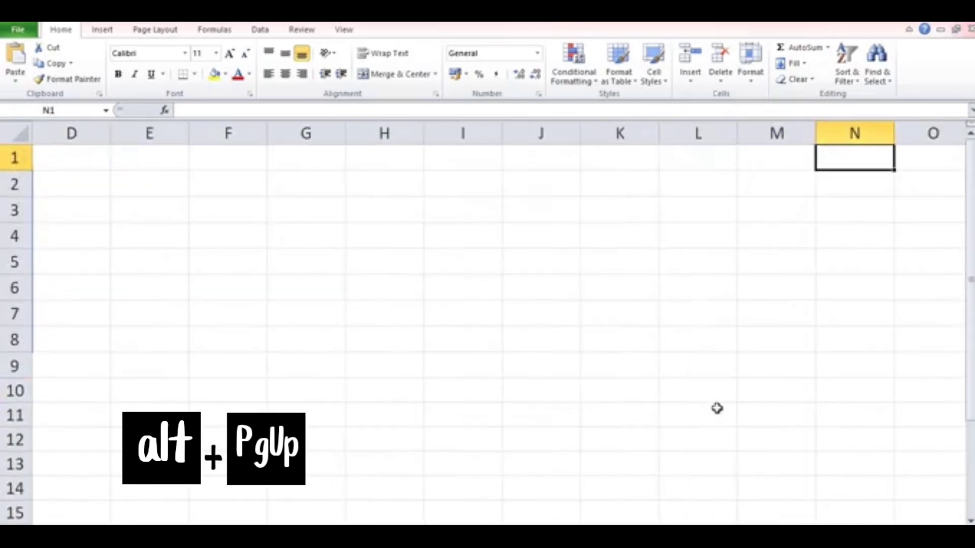
key("Right")
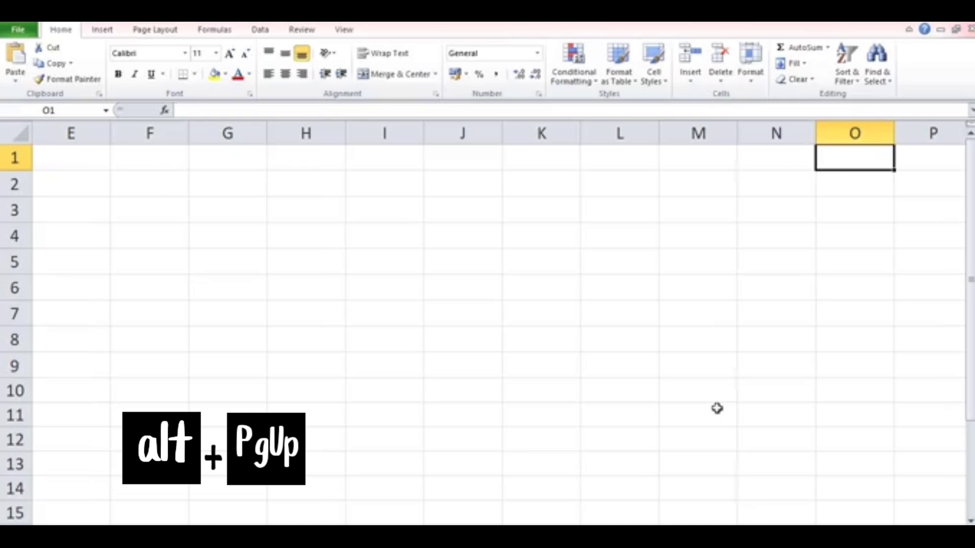
Move the active cell from O1 one full screen left to E1 and one full screen back right
key("alt+Page_Up")
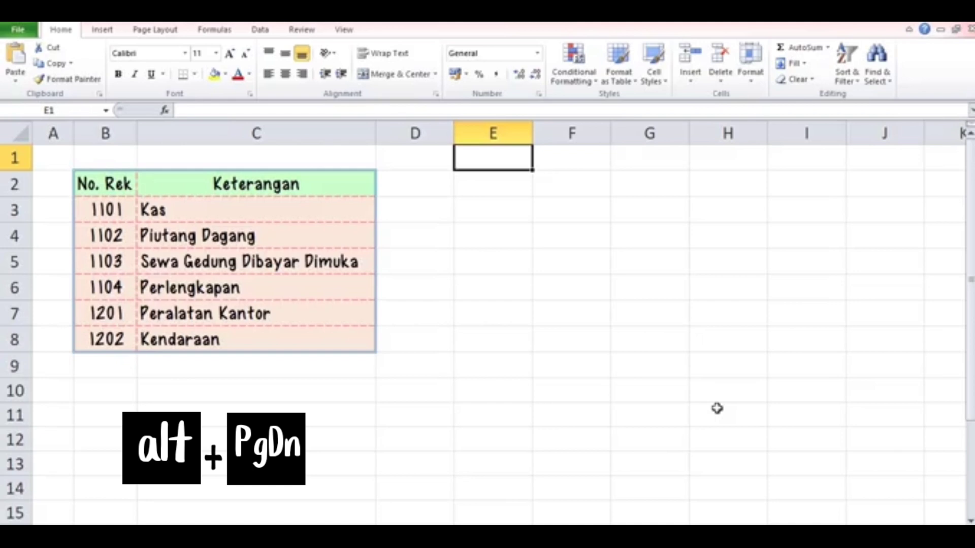
key("alt+Page_Down")
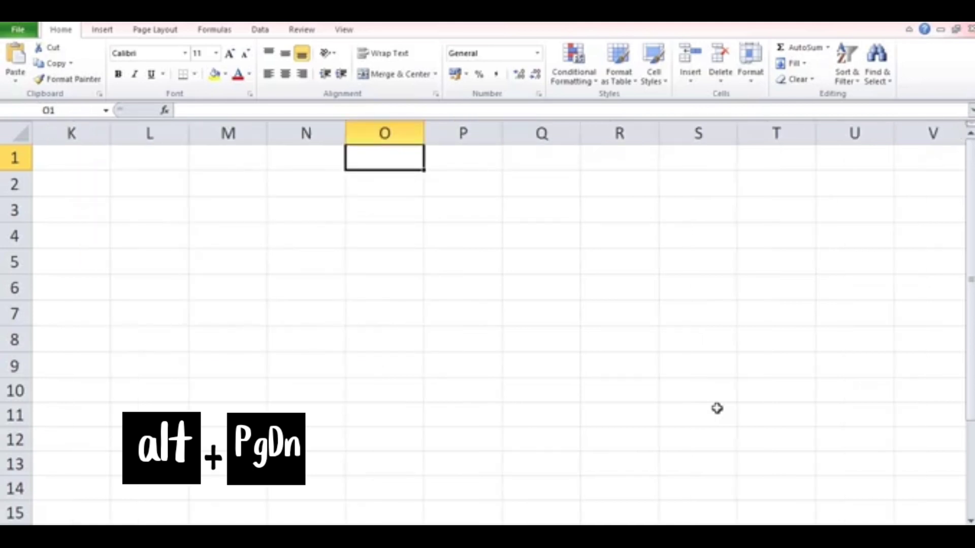